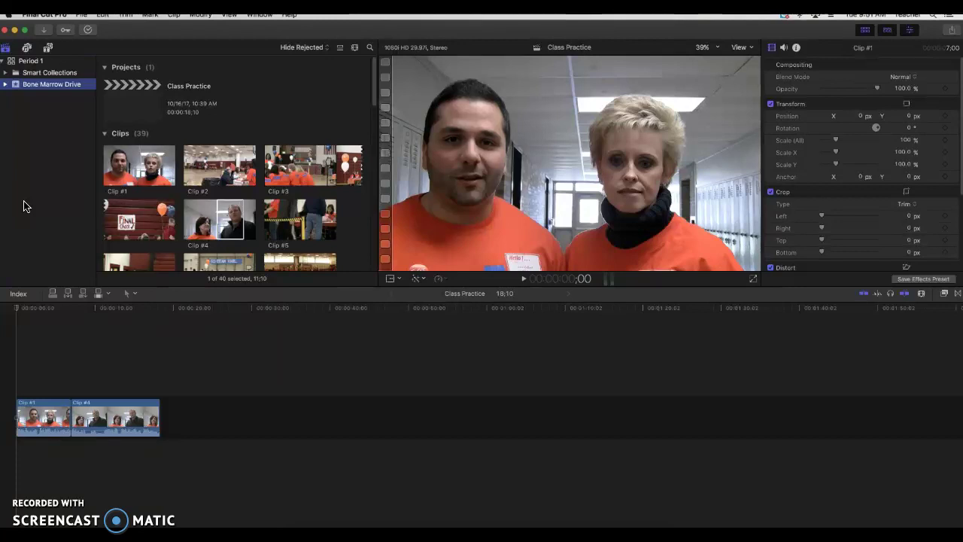
click(133, 165)
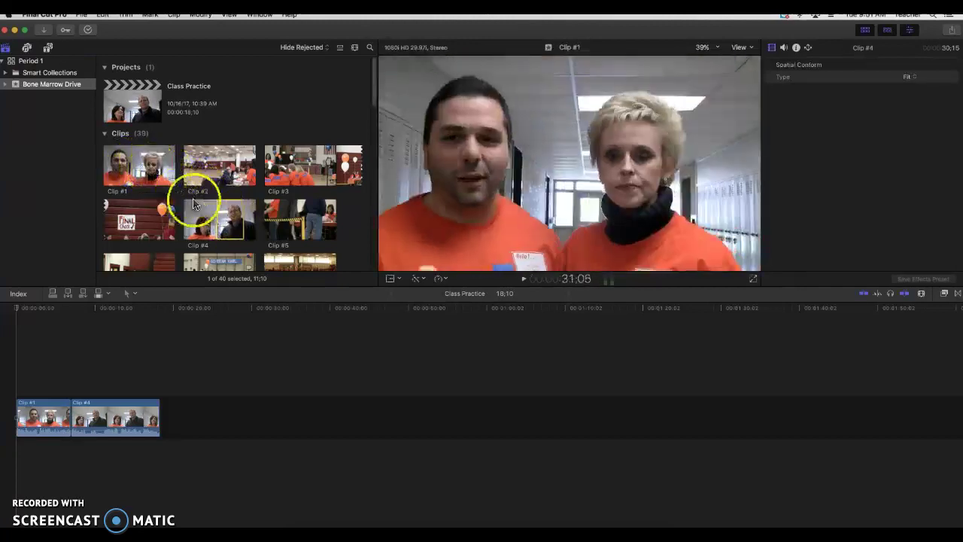
click(54, 410)
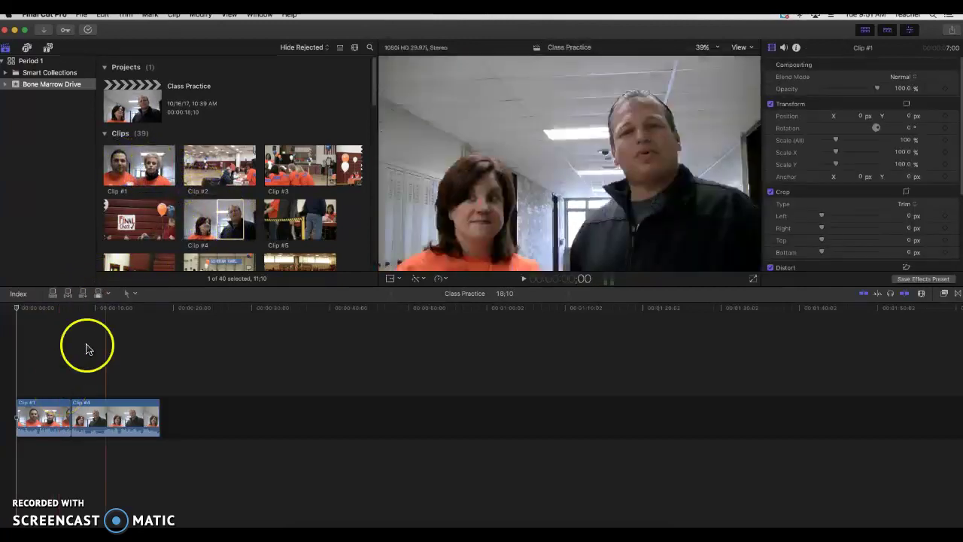
click(157, 265)
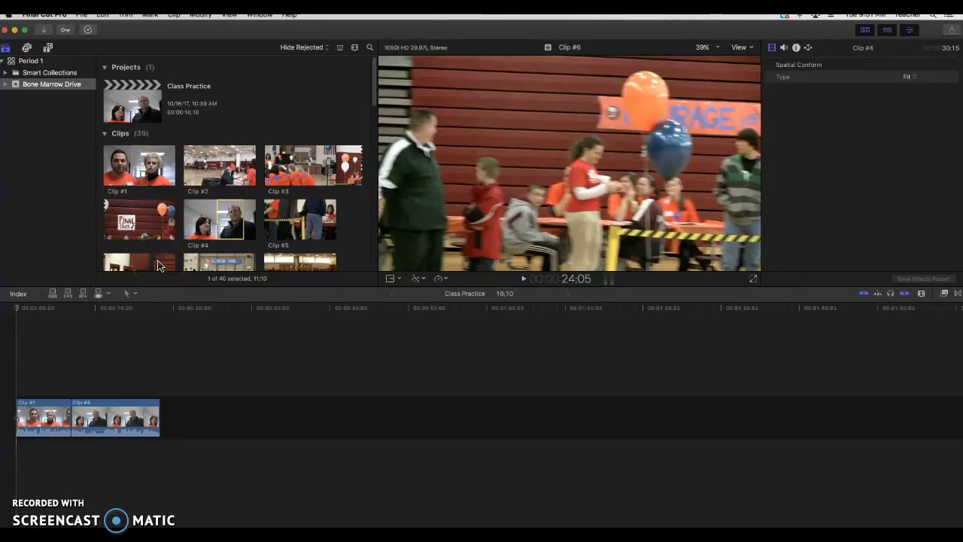
click(69, 402)
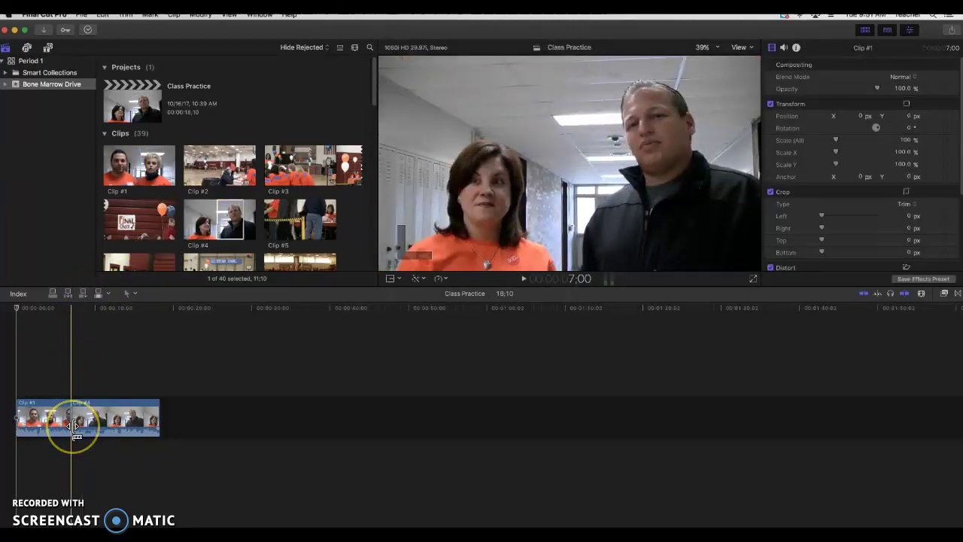
click(67, 409)
click(43, 415)
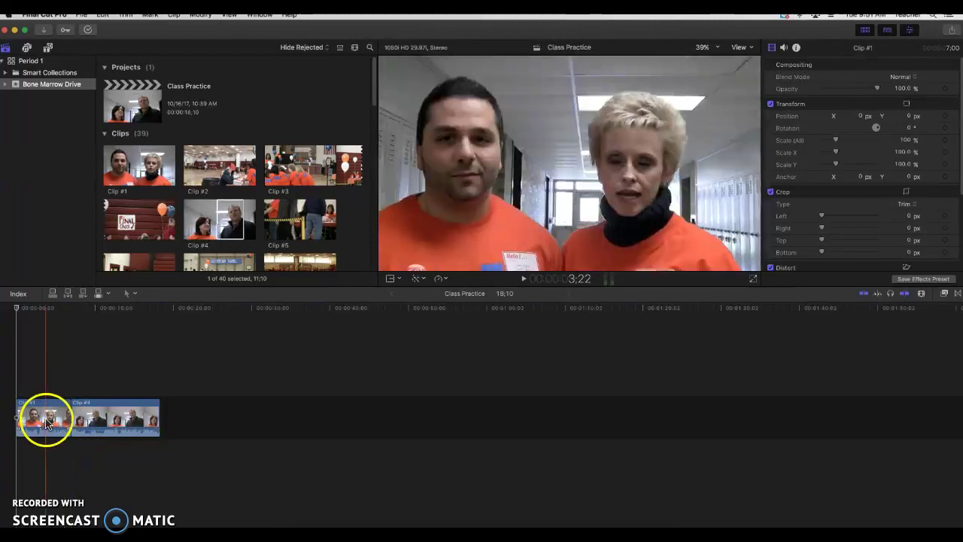
click(62, 409)
click(114, 415)
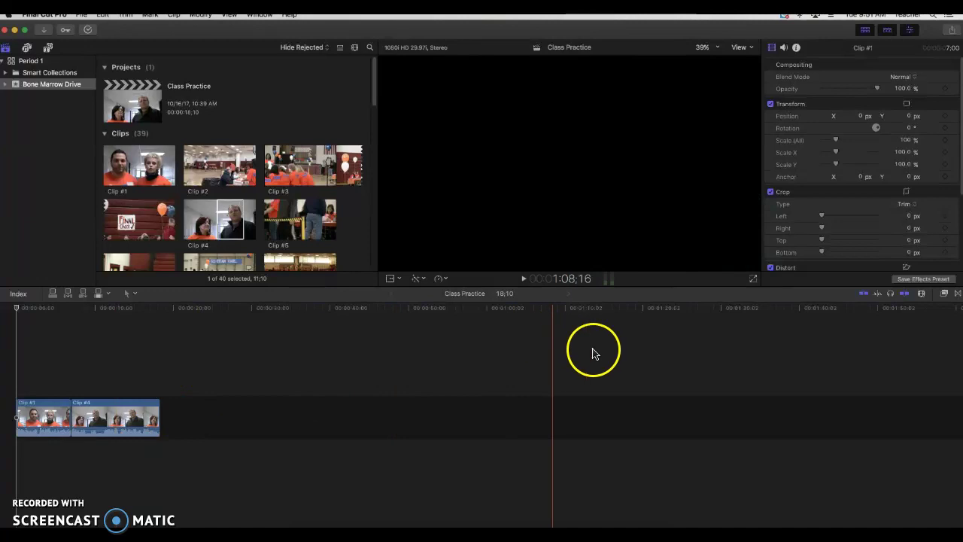
Step: Add a Cross Dissolve transition at the edit between Clip #1 and Clip #4 in the timeline and play it back
click(959, 296)
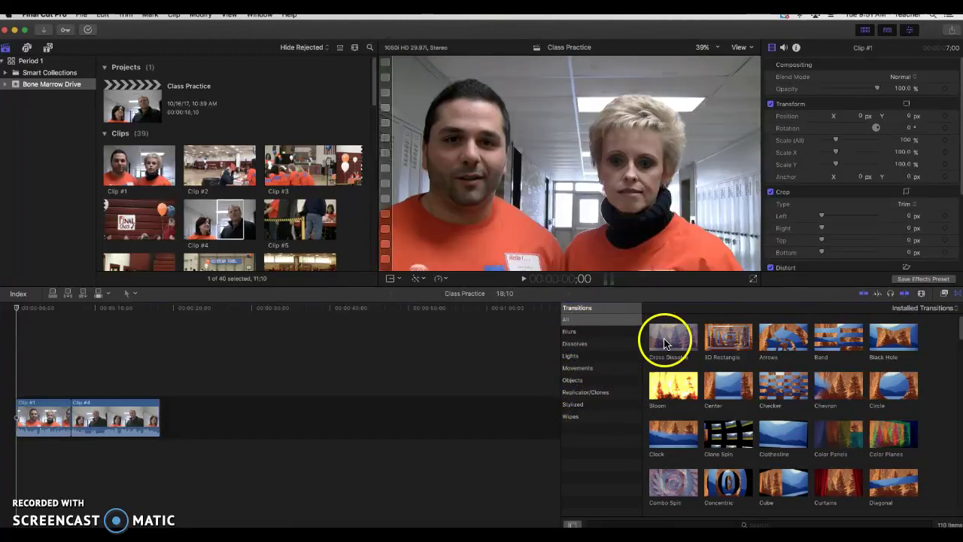
click(664, 344)
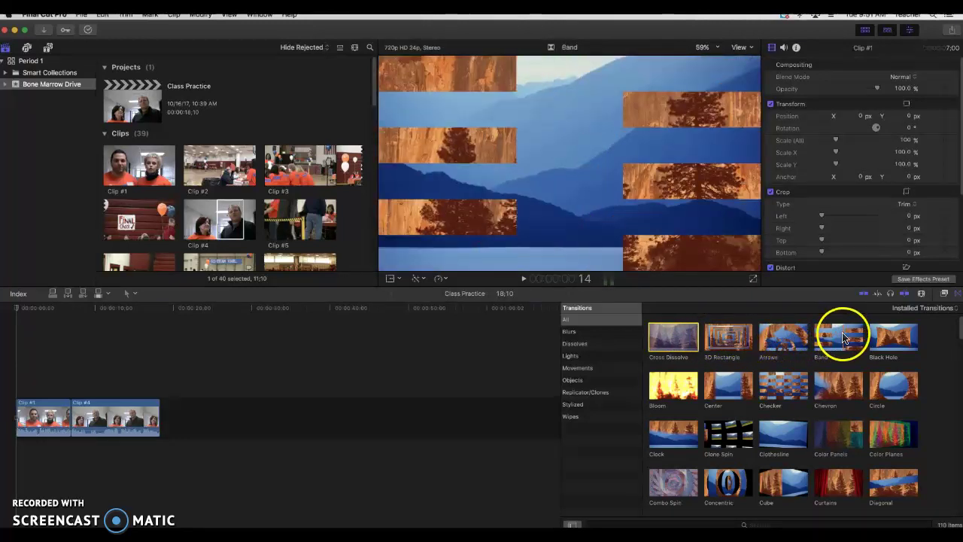
click(674, 342)
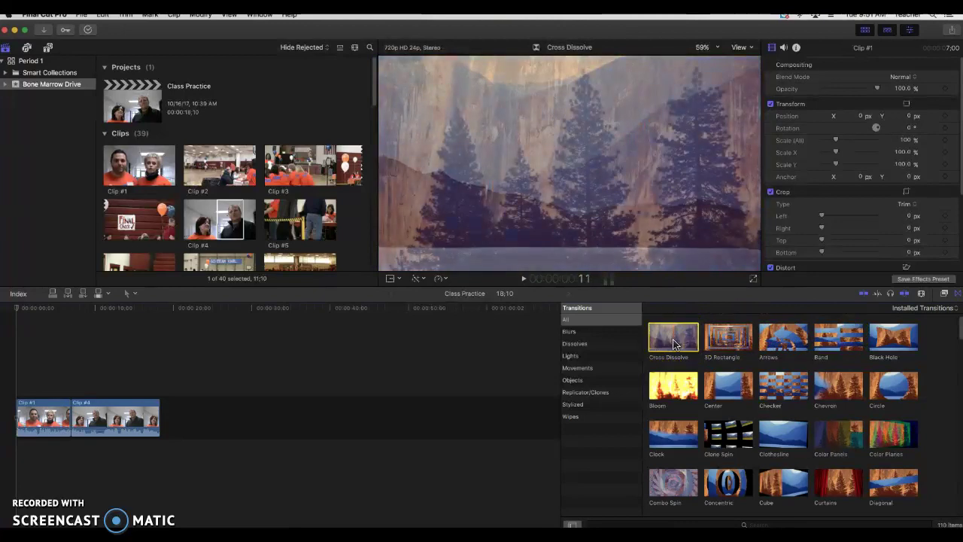
mouse_move(674, 342)
mouse_down()
mouse_move(351, 311)
mouse_move(140, 322)
mouse_move(103, 354)
mouse_move(69, 418)
mouse_up()
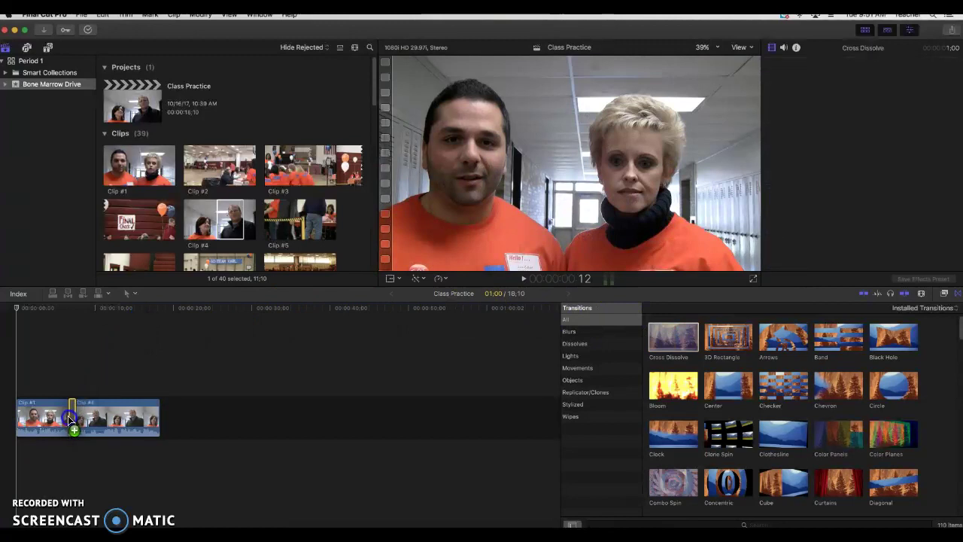
drag(70, 323, 59, 310)
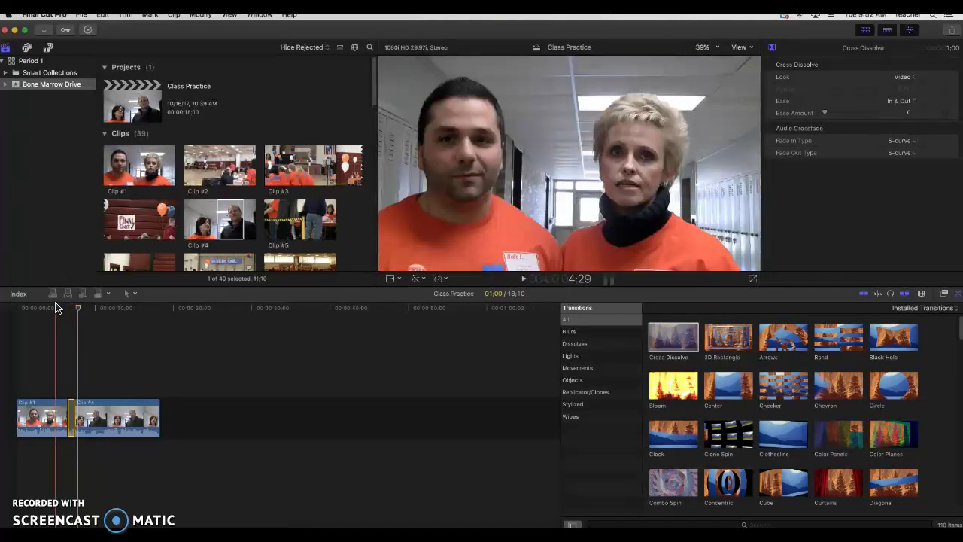
click(56, 310)
key(space)
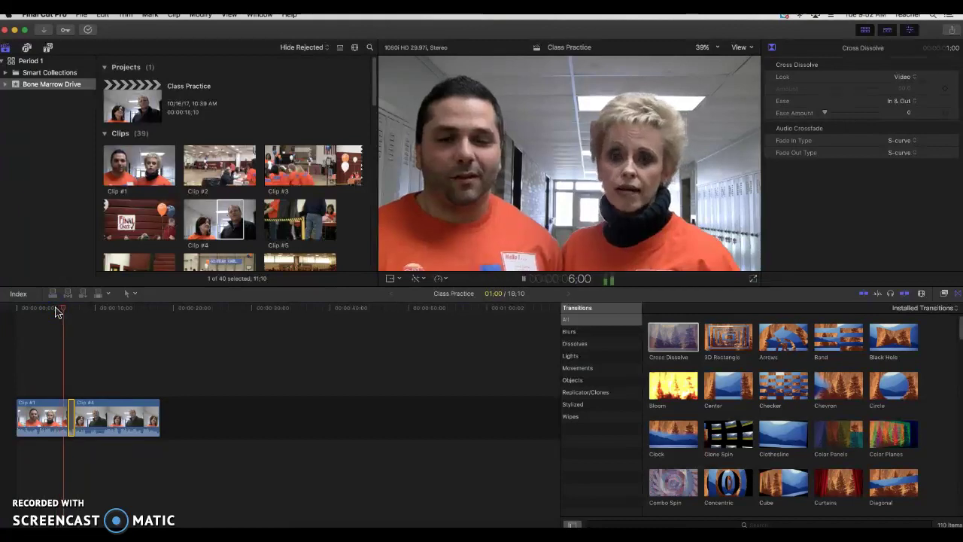
key(space)
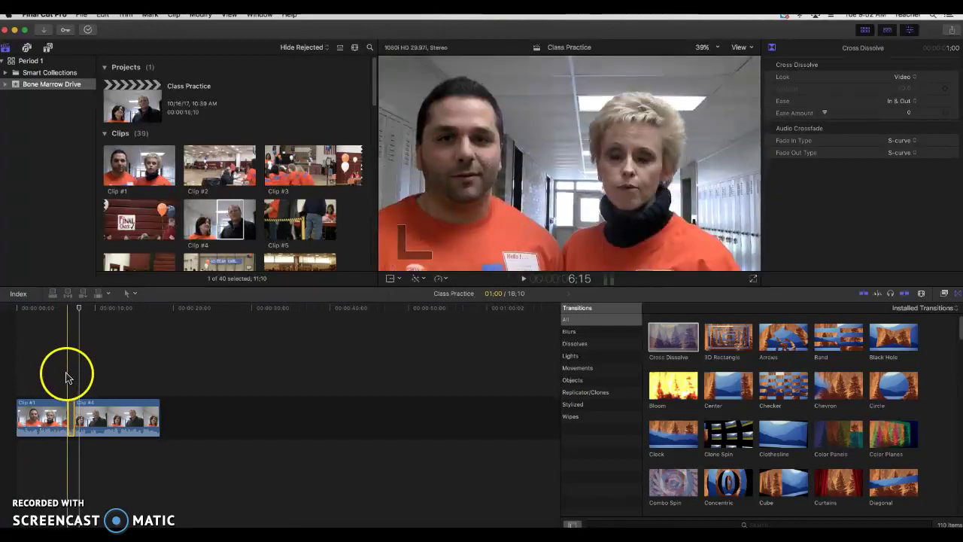
Step: Lengthen the Cross Dissolve between Clip #1 and Clip #4 to about 4:04 and play the transition back
click(74, 421)
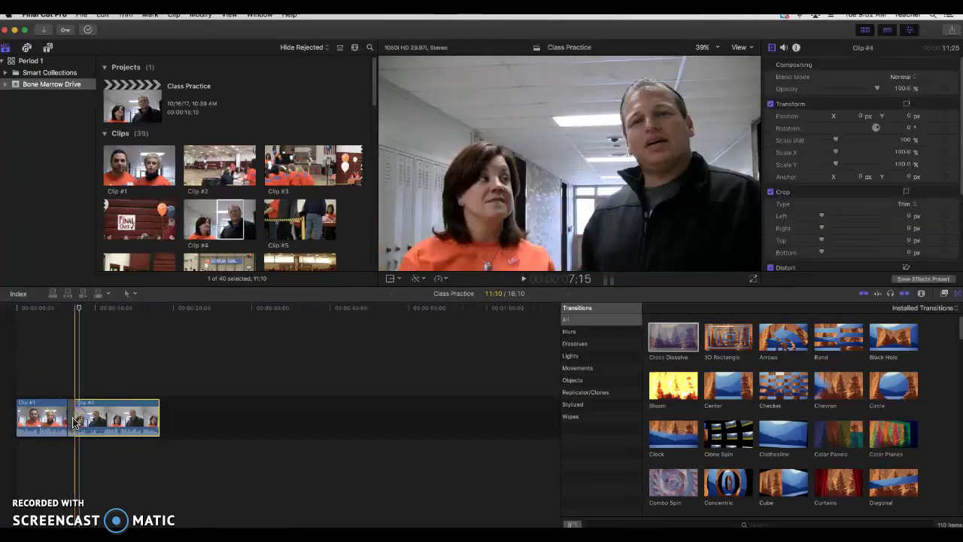
click(73, 422)
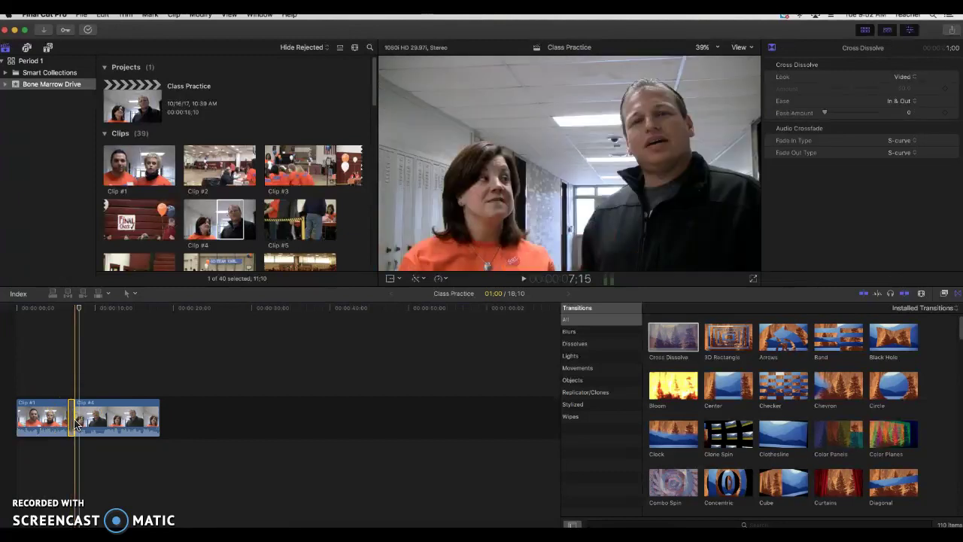
drag(74, 420, 87, 420)
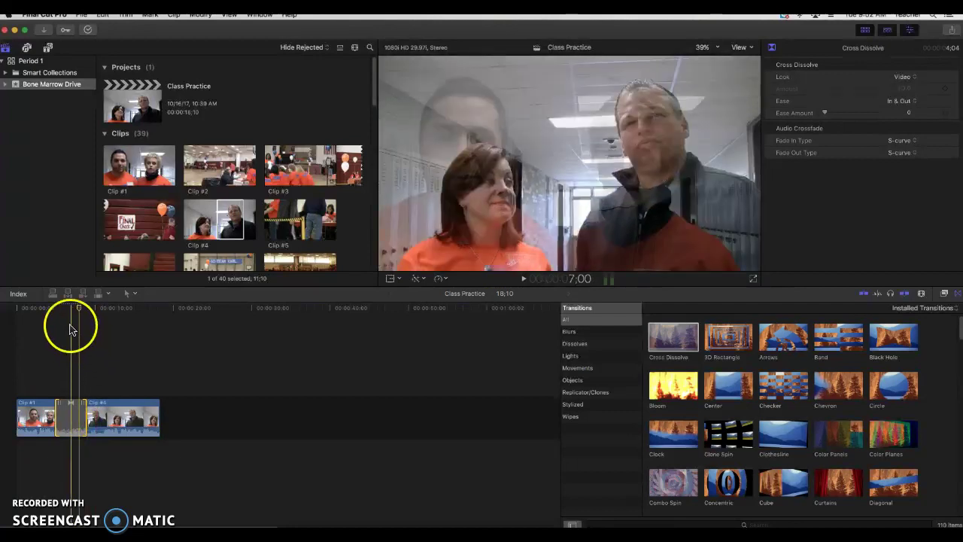
click(48, 309)
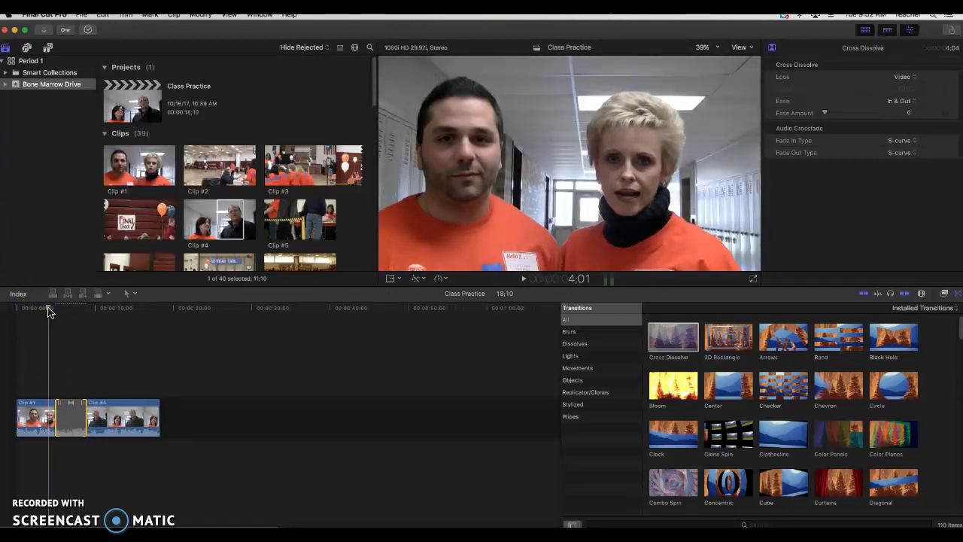
key(space)
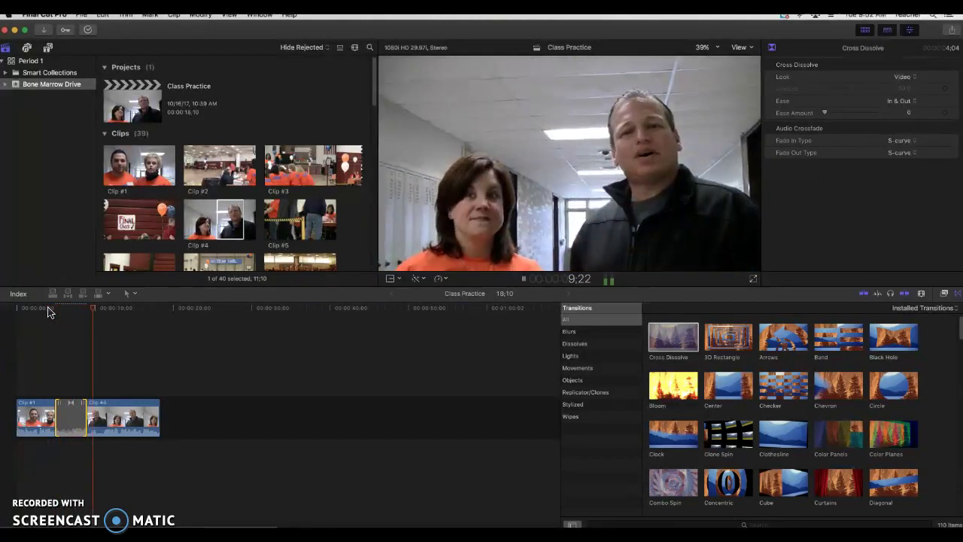
key(space)
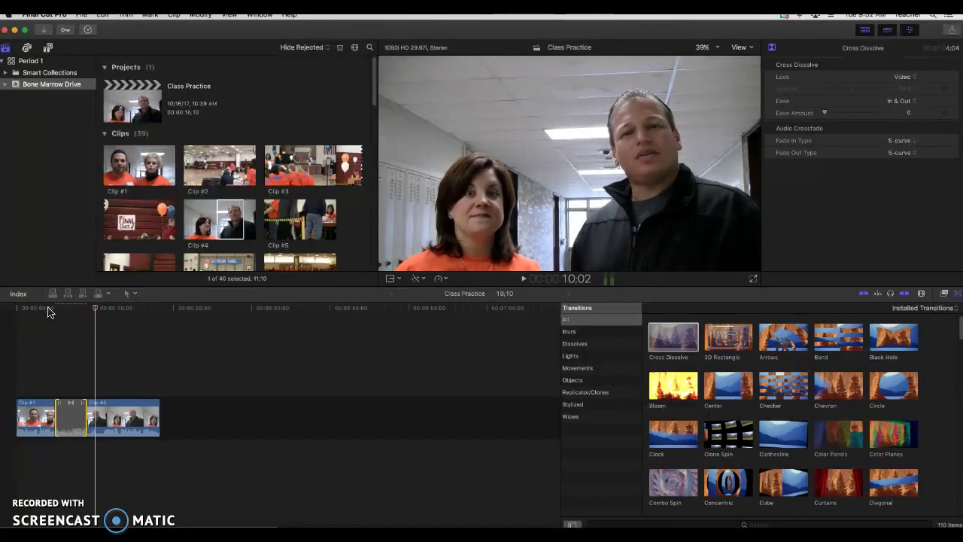
Step: Delete the Cross Dissolve between Clip #1 and Clip #4
click(74, 419)
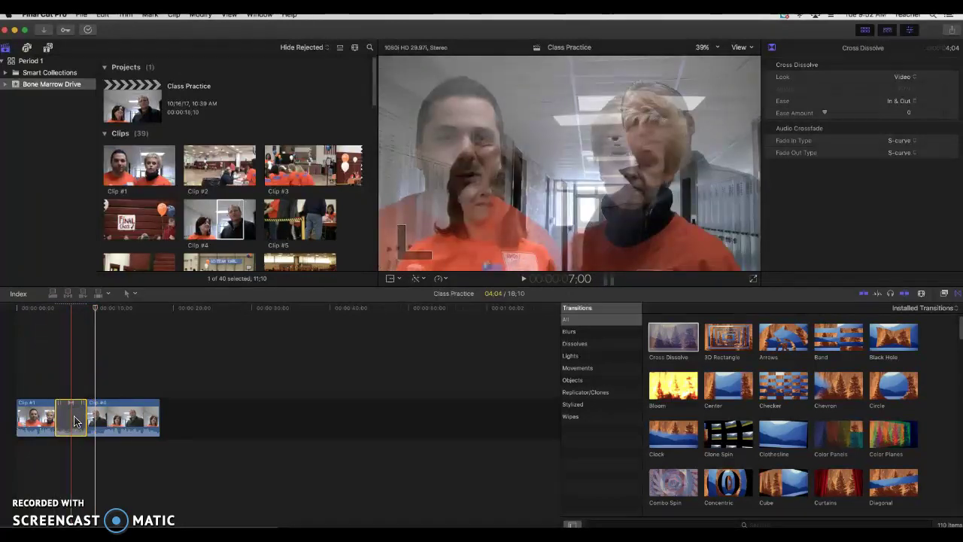
key(Delete)
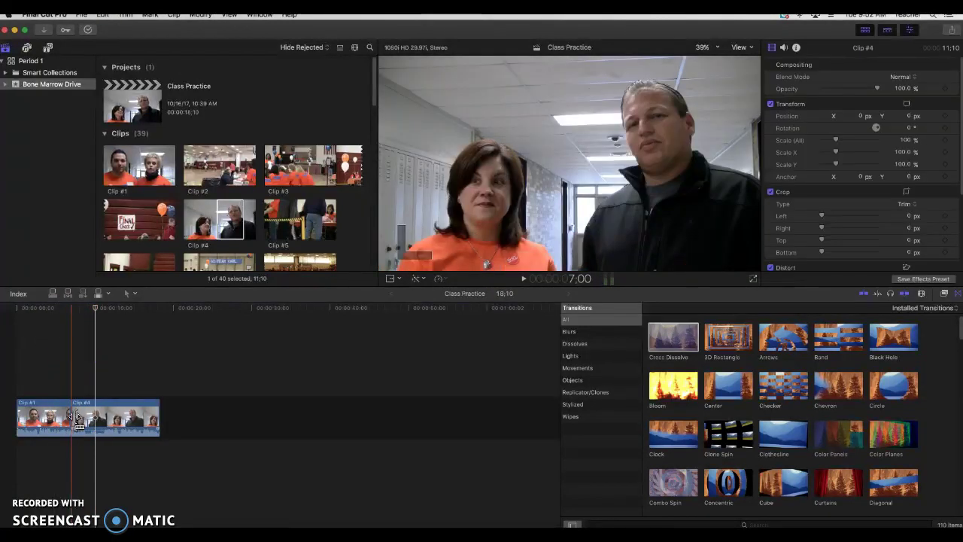
click(70, 382)
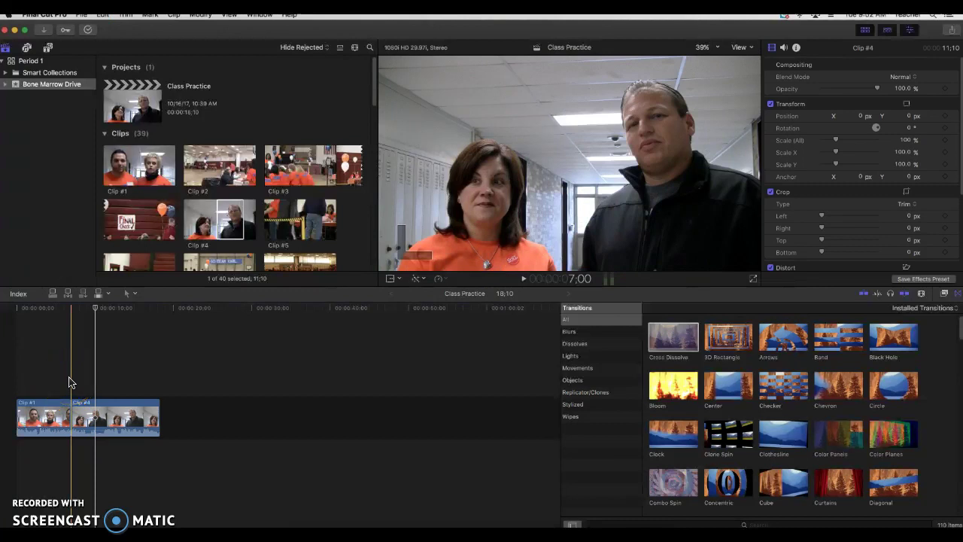
Step: Clear the Class Practice timeline by removing Clip #1, Clip #4 and the leftover gap
click(53, 410)
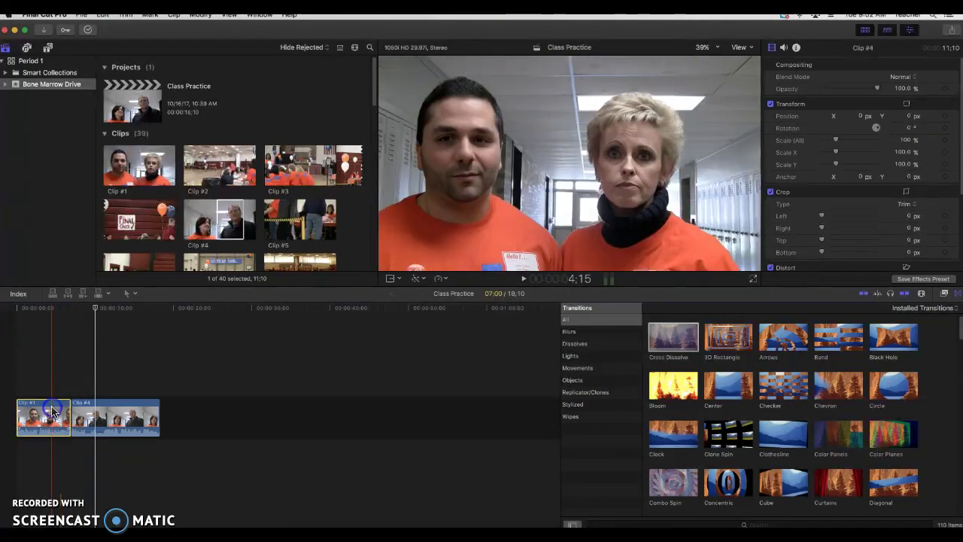
key(Delete)
click(88, 413)
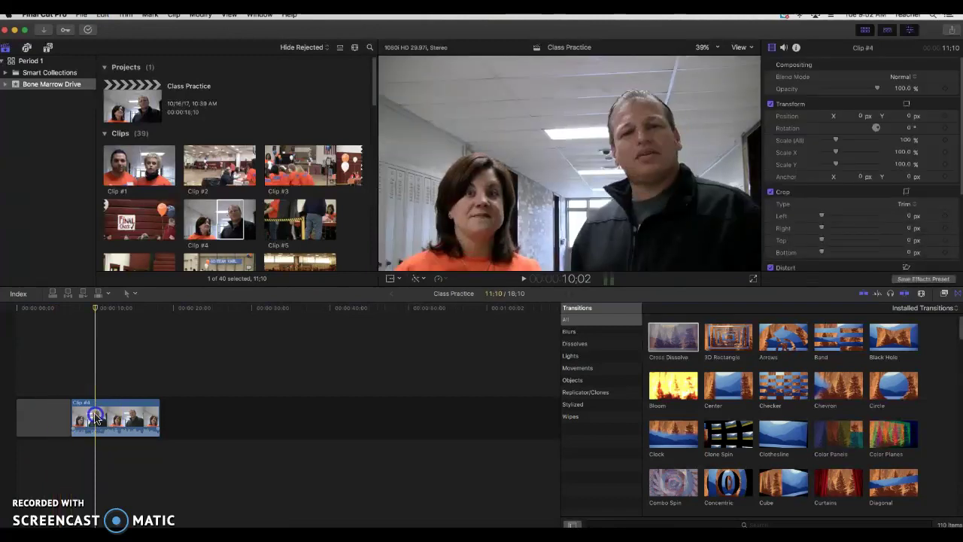
key(Delete)
drag(59, 381, 119, 448)
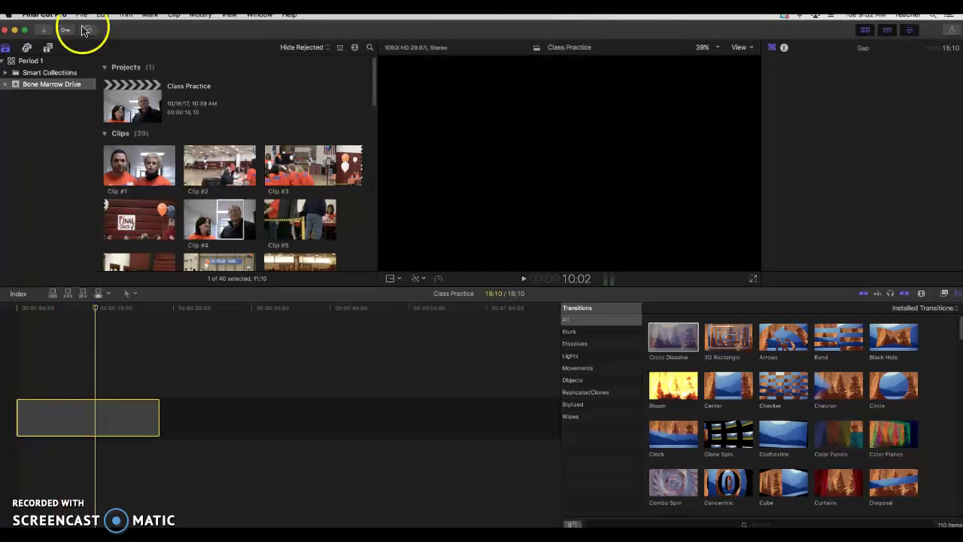
click(102, 14)
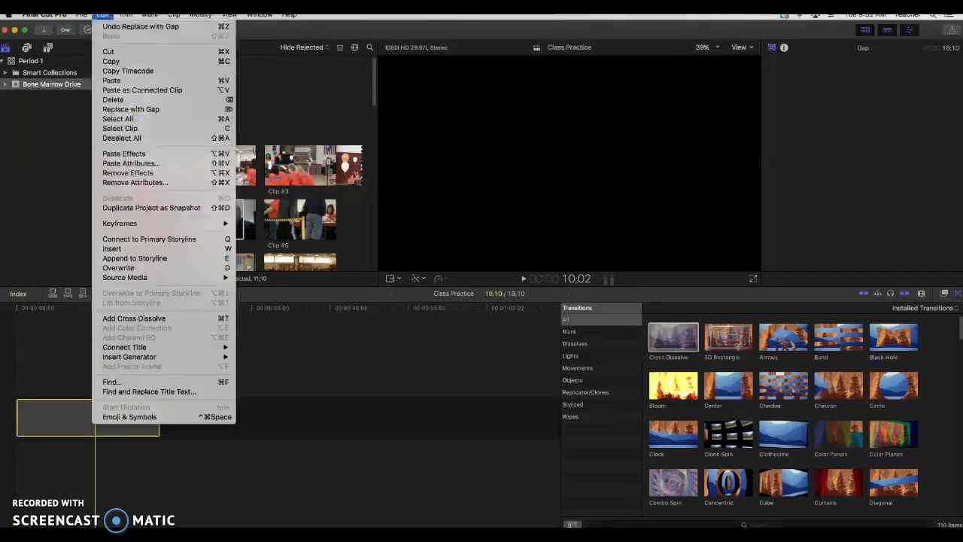
click(113, 51)
Step: Place the whole of Clip #1 at the start of the timeline and append Clip #4 with its full-length range selected
click(118, 176)
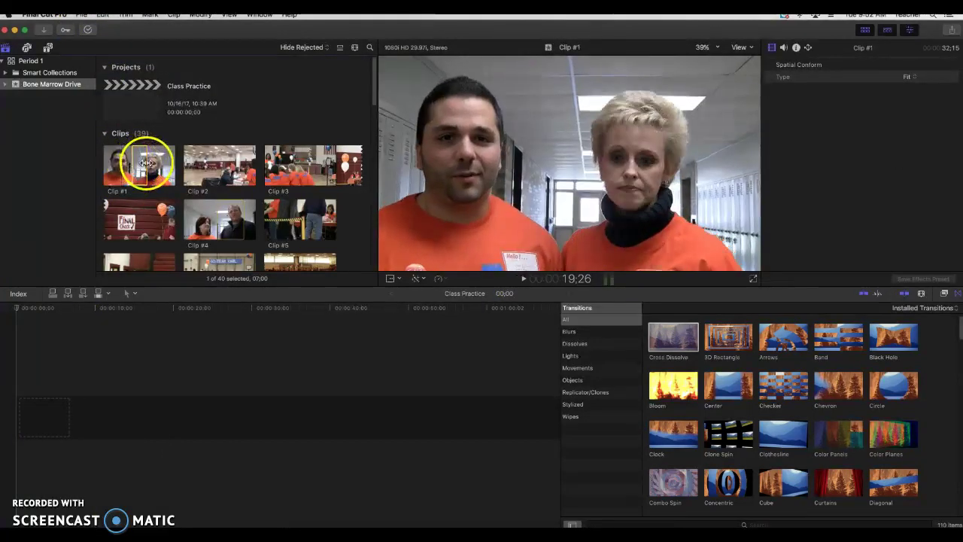
drag(132, 169, 23, 410)
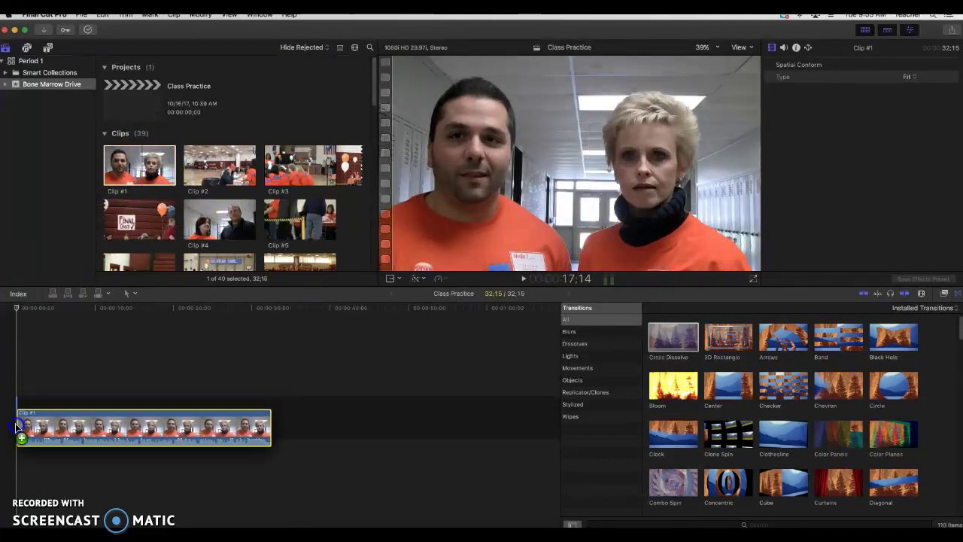
click(222, 213)
drag(216, 219, 184, 222)
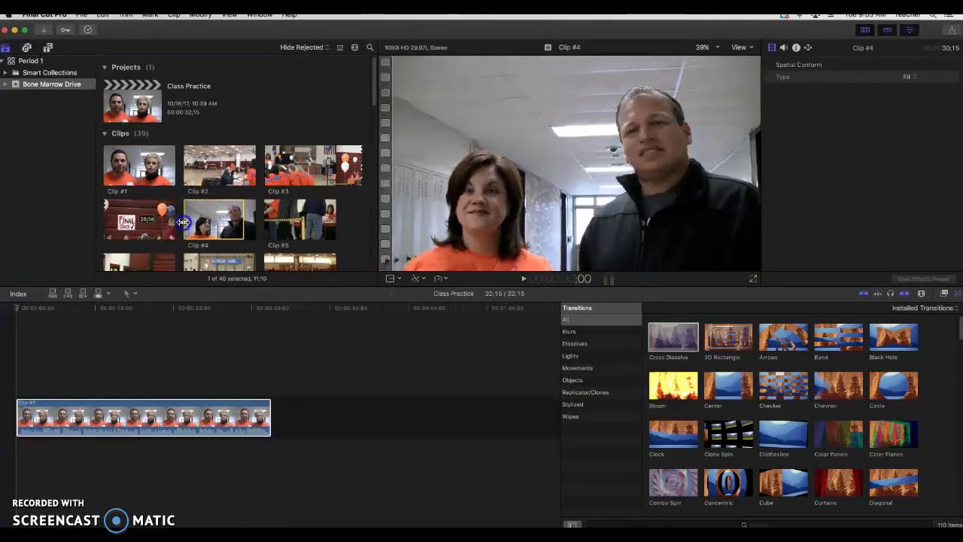
drag(242, 221, 257, 223)
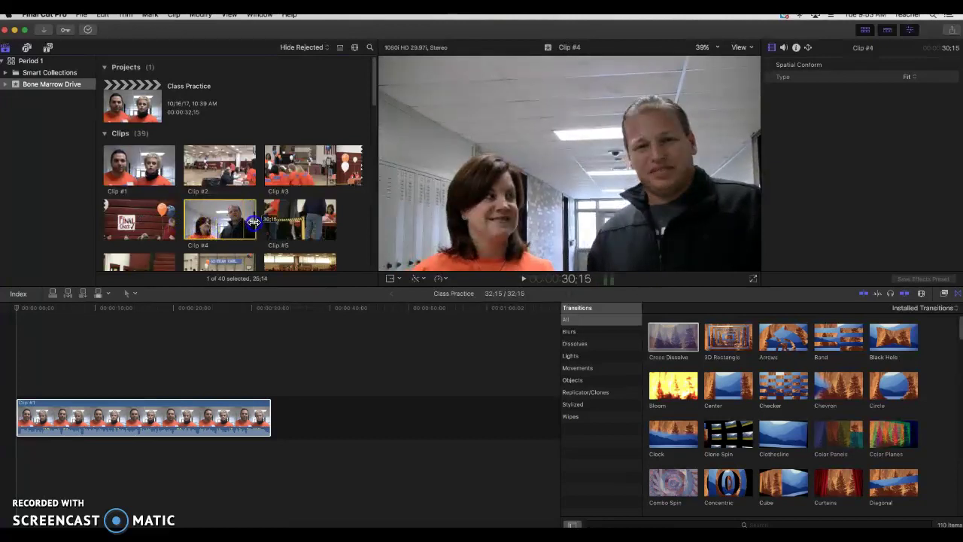
key(e)
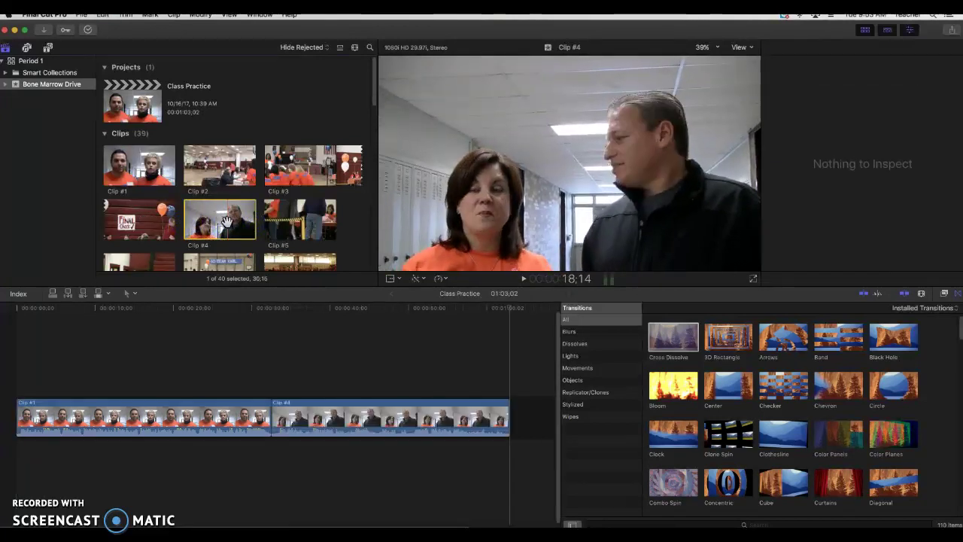
Step: Add a Cross Dissolve between the full-length Clip #1 and Clip #4, accepting the media overlap to create it
click(275, 340)
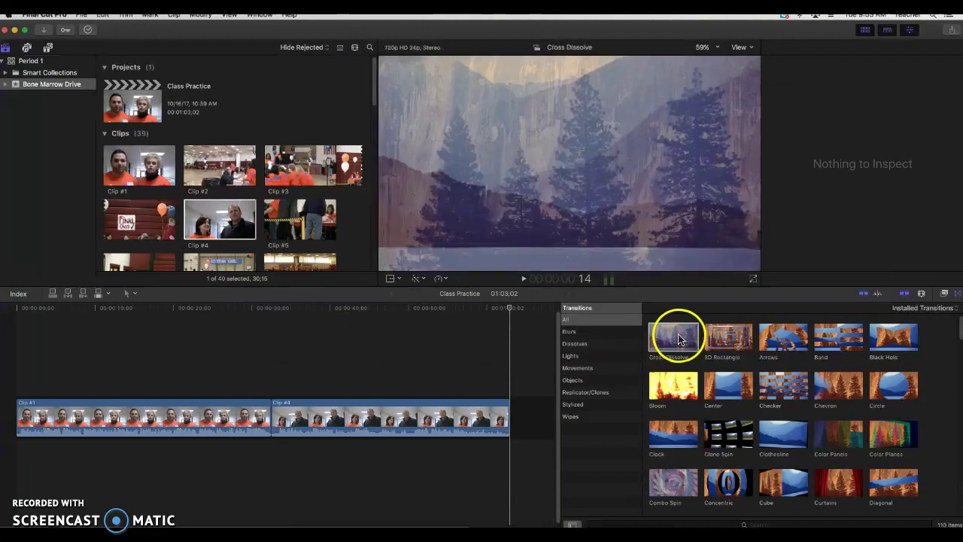
drag(678, 339, 278, 425)
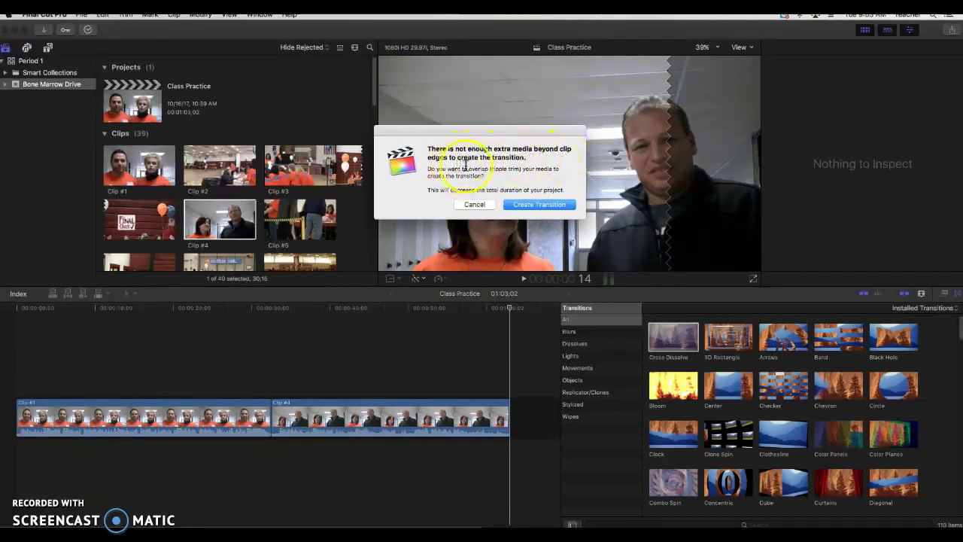
click(539, 205)
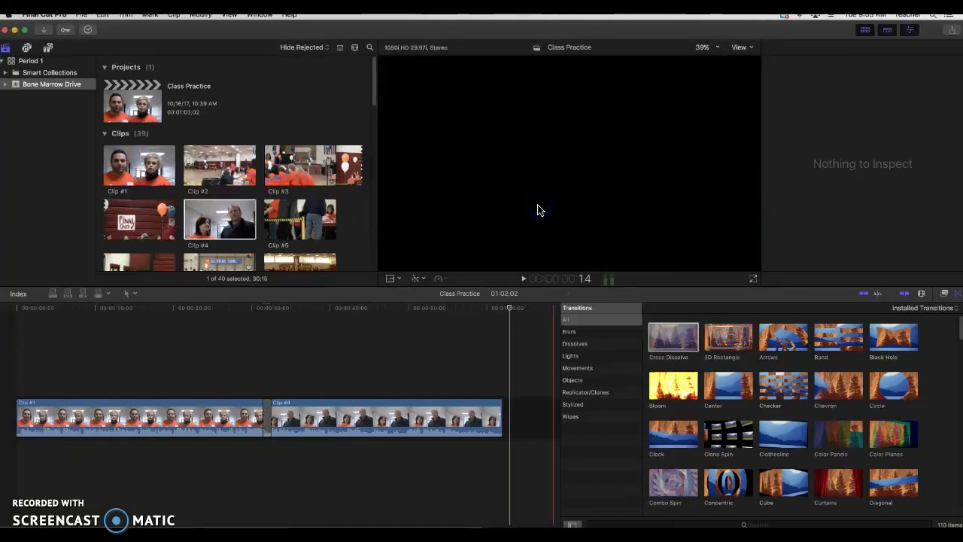
click(393, 316)
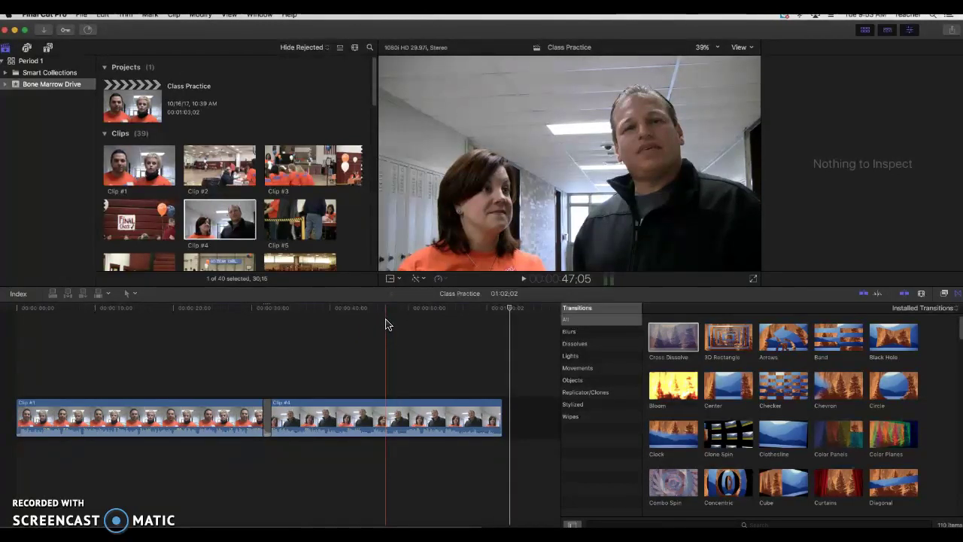
Step: Delete the Cross Dissolve between the full-length Clip #1 and Clip #4 in the timeline
drag(385, 324, 269, 411)
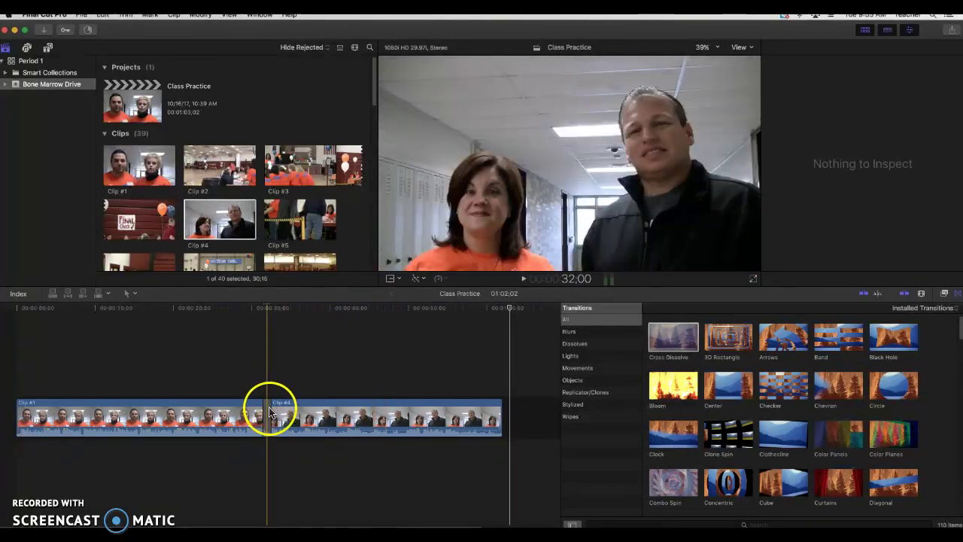
click(267, 414)
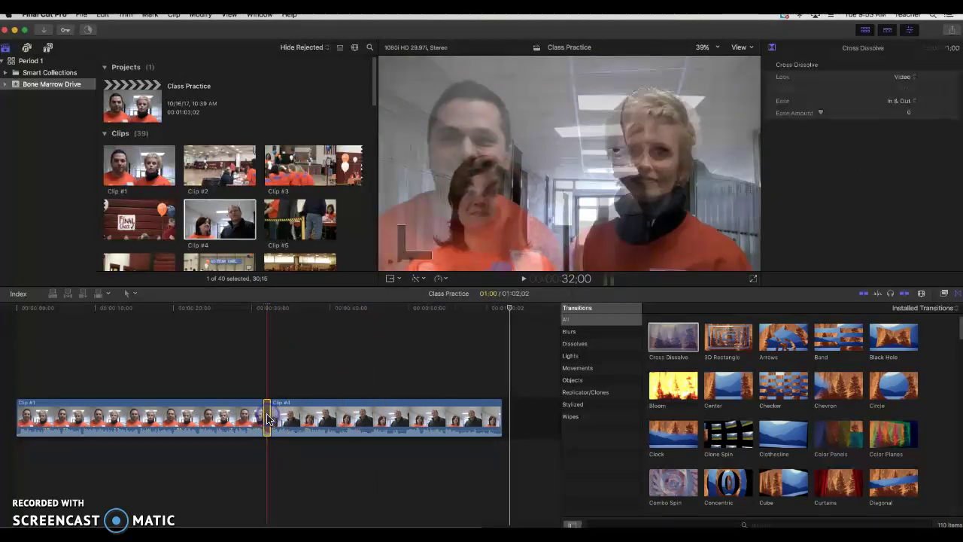
key(Delete)
Step: Mark a range of about 15 seconds in the middle of the source Clip #1, leaving unused media at both ends
click(121, 164)
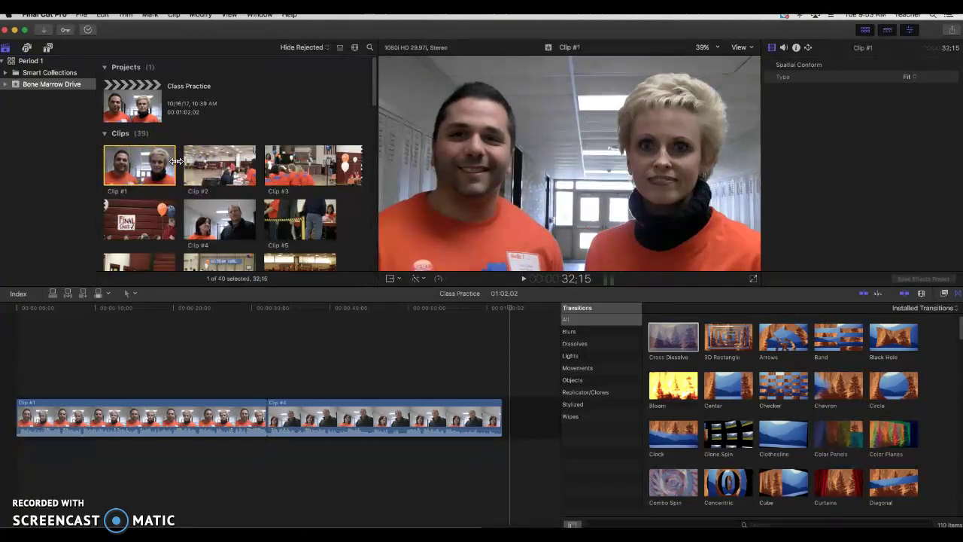
click(122, 161)
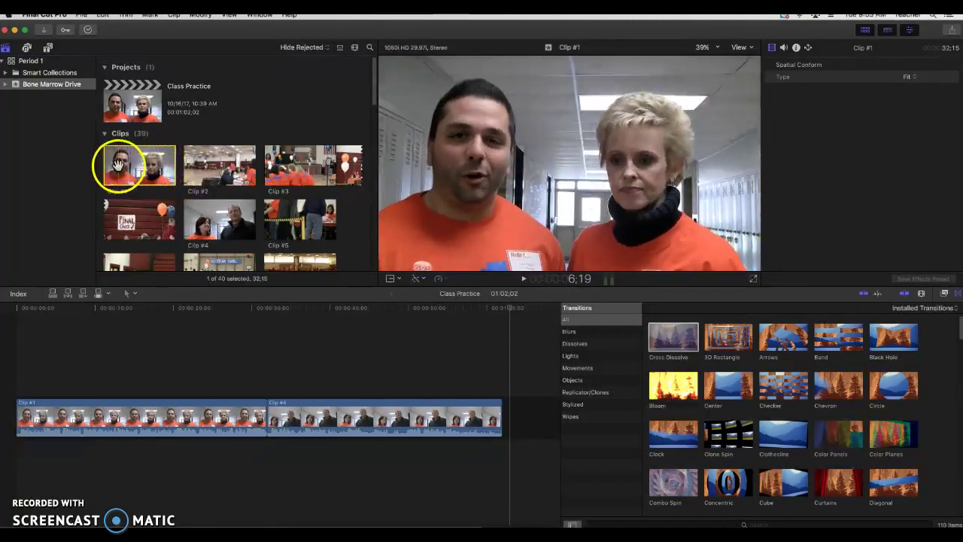
drag(118, 164, 149, 165)
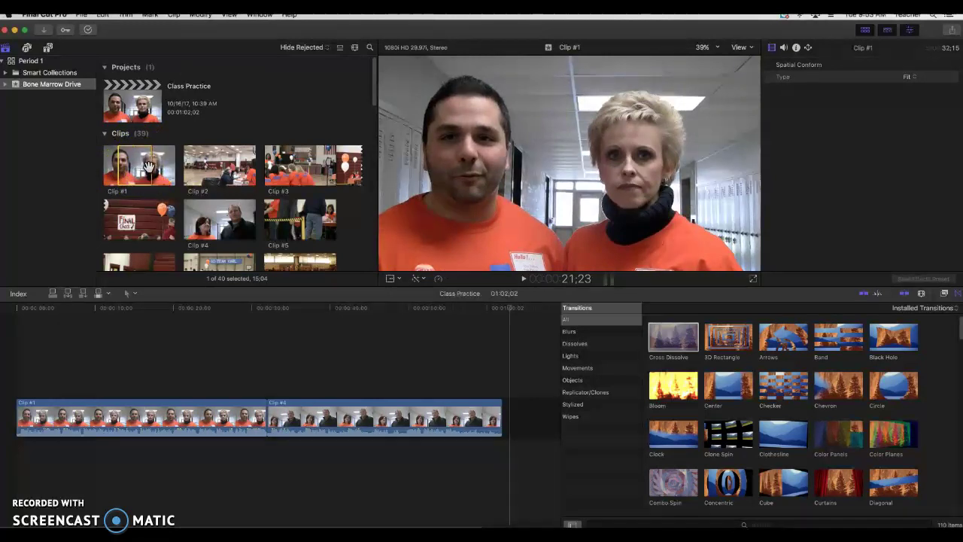
drag(149, 165, 119, 170)
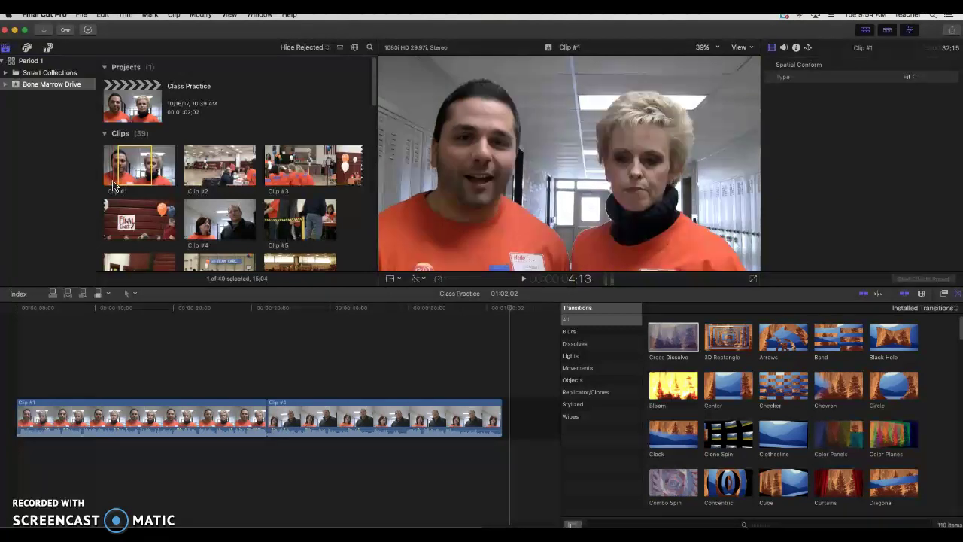
drag(167, 188, 133, 165)
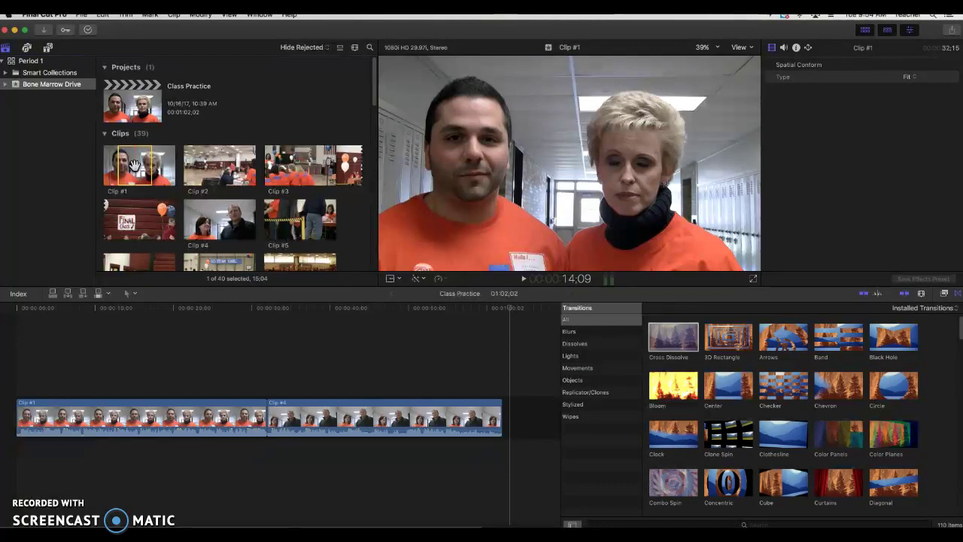
Step: Apply the Cross Dissolve transition again at the cut between Clip #1 and Clip #4 in the timeline
click(580, 335)
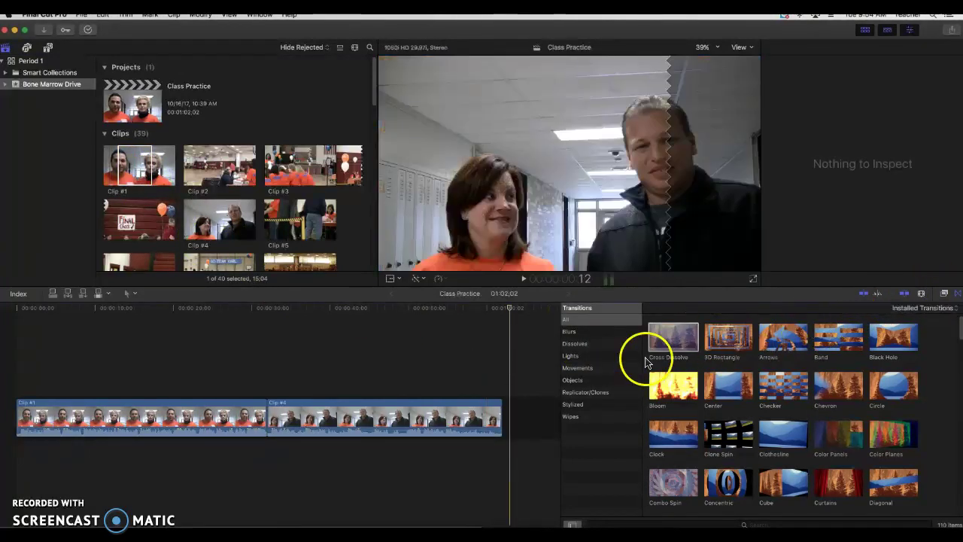
click(673, 338)
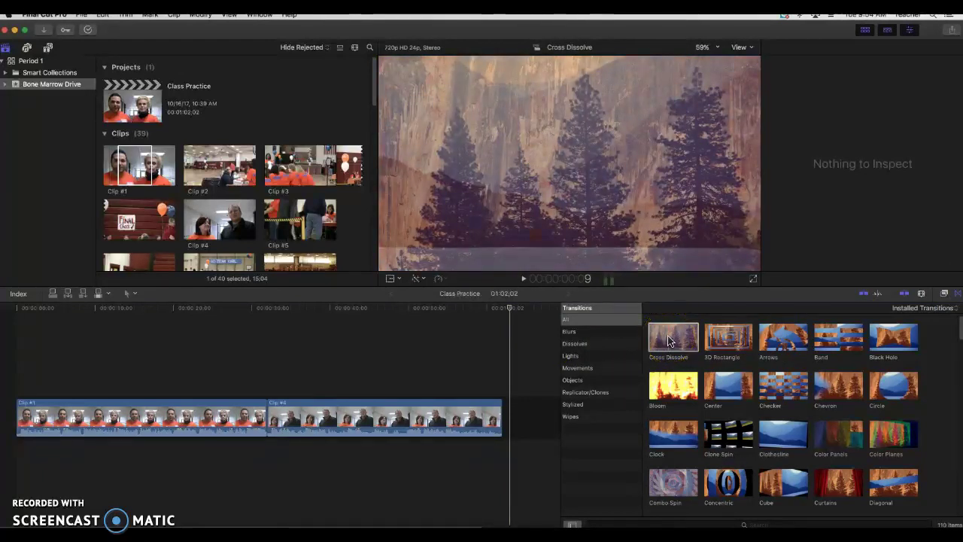
drag(668, 341, 265, 417)
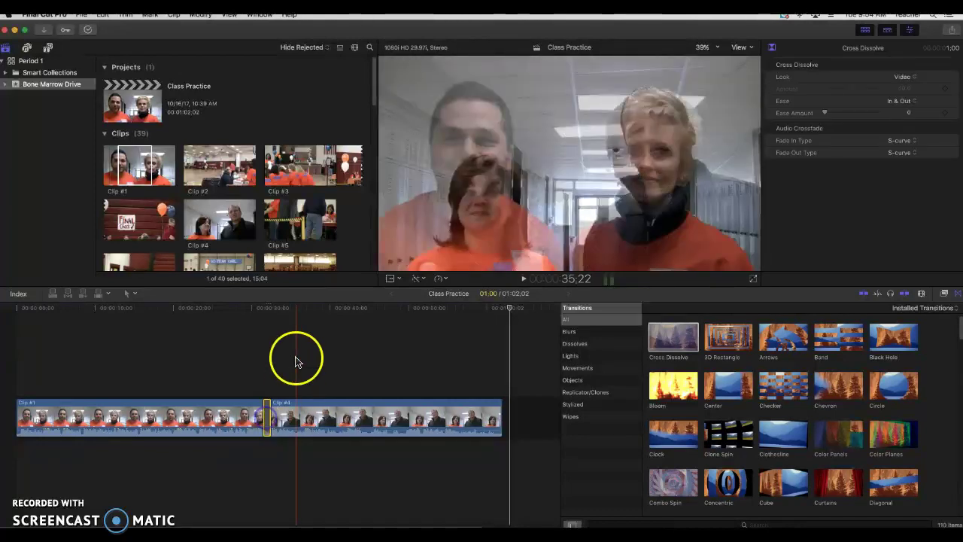